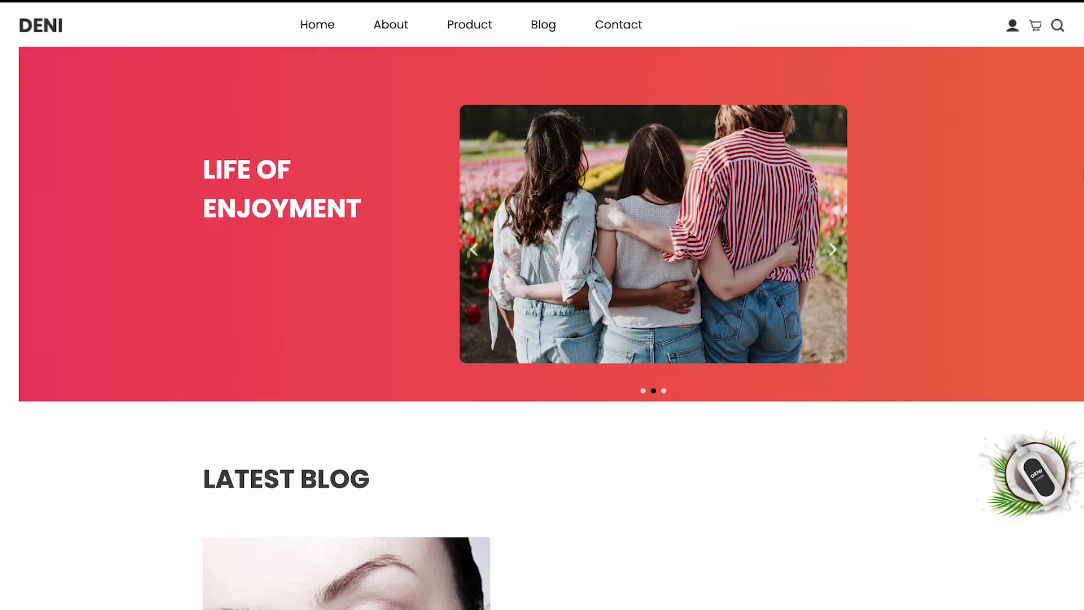
# Slide the demo sites' hero and Our teams carousels to the next photos.
pyautogui.moveTo(543, 171); pyautogui.dragTo(801, 182)
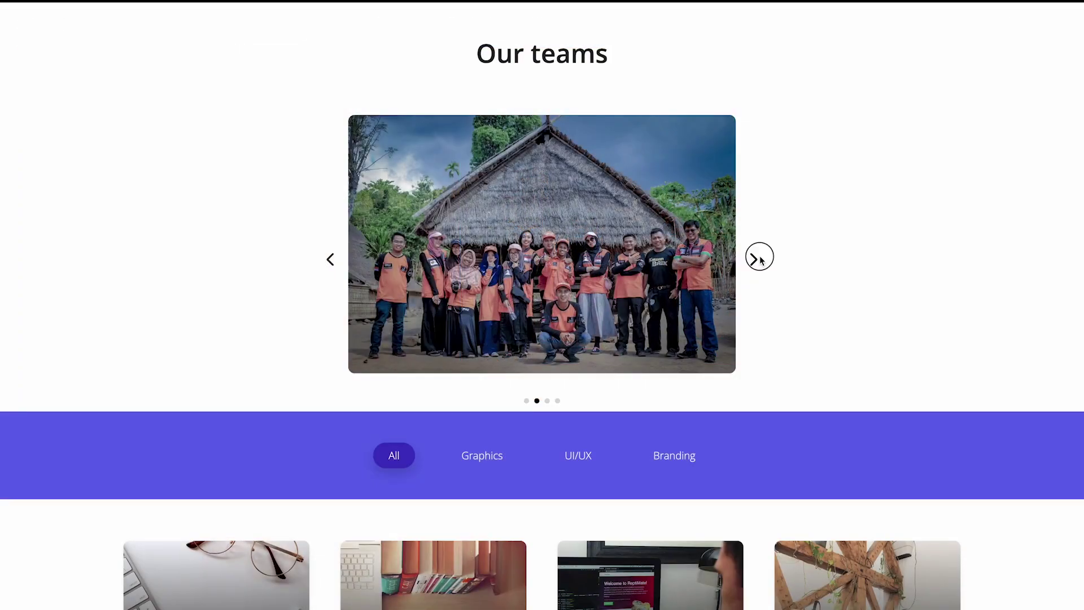
pyautogui.click(757, 257)
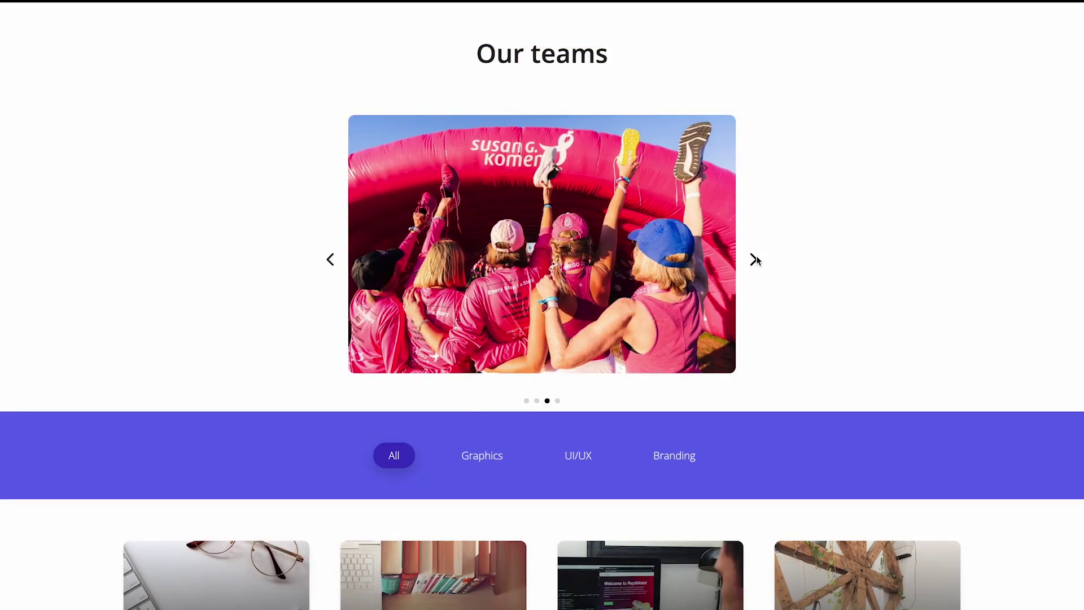
pyautogui.click(756, 259)
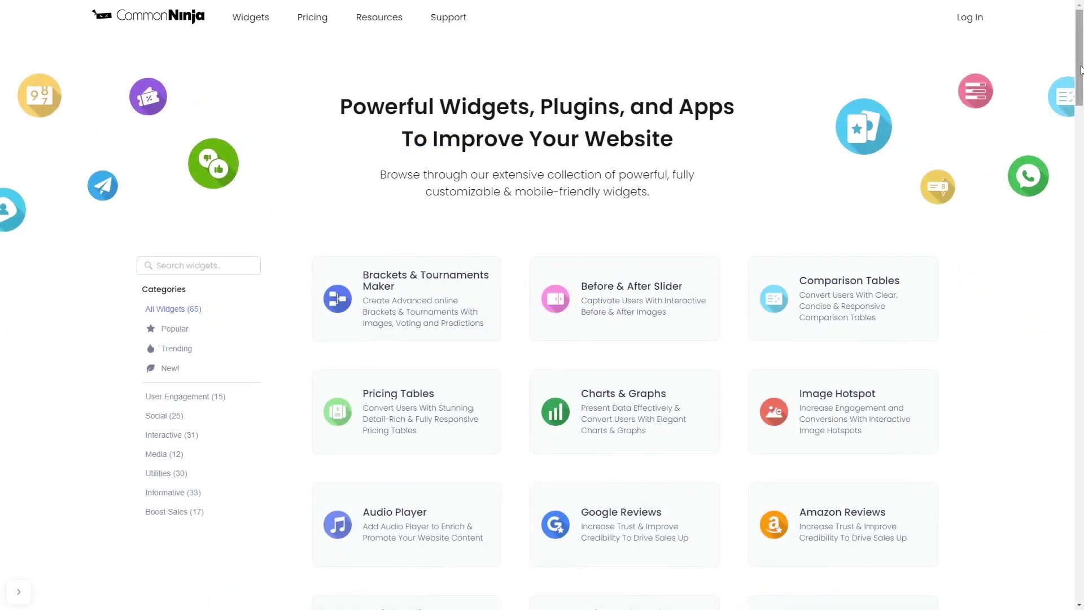
# Scroll the widget catalogue and create a new Image Carousel widget.
pyautogui.moveTo(1081, 69); pyautogui.dragTo(1080, 361)
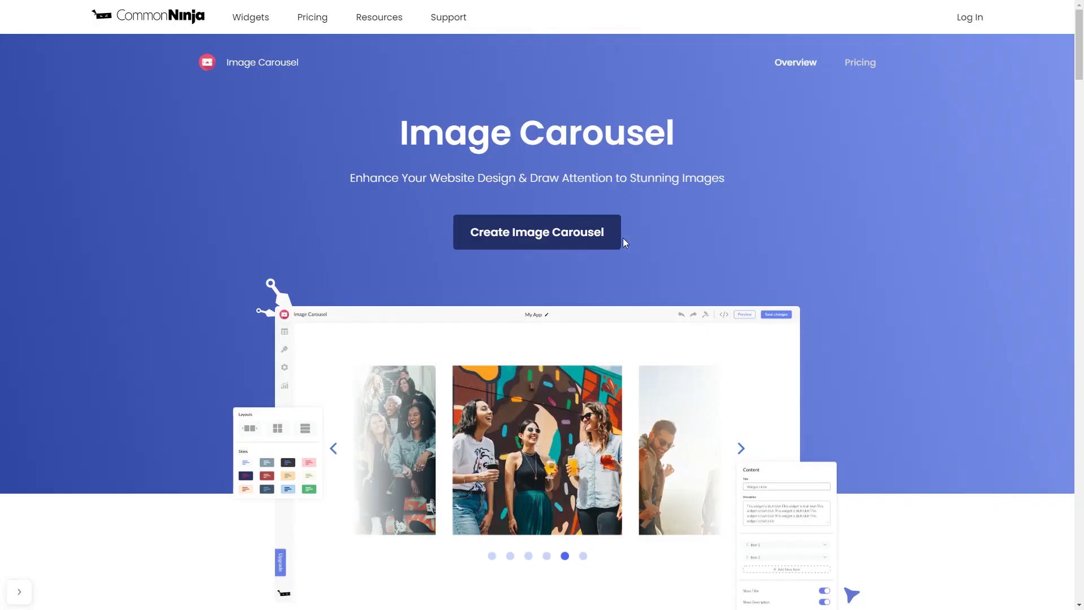
pyautogui.click(582, 237)
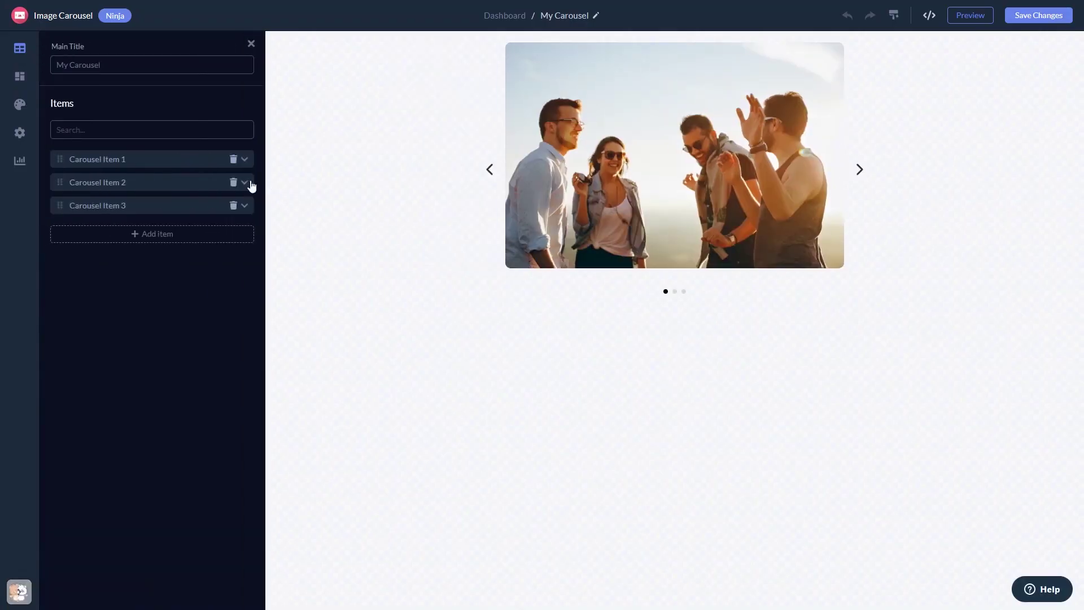
# Expand Carousel Items 1 and 2, then apply the fifth layout with vertical pagination dots.
pyautogui.click(164, 165)
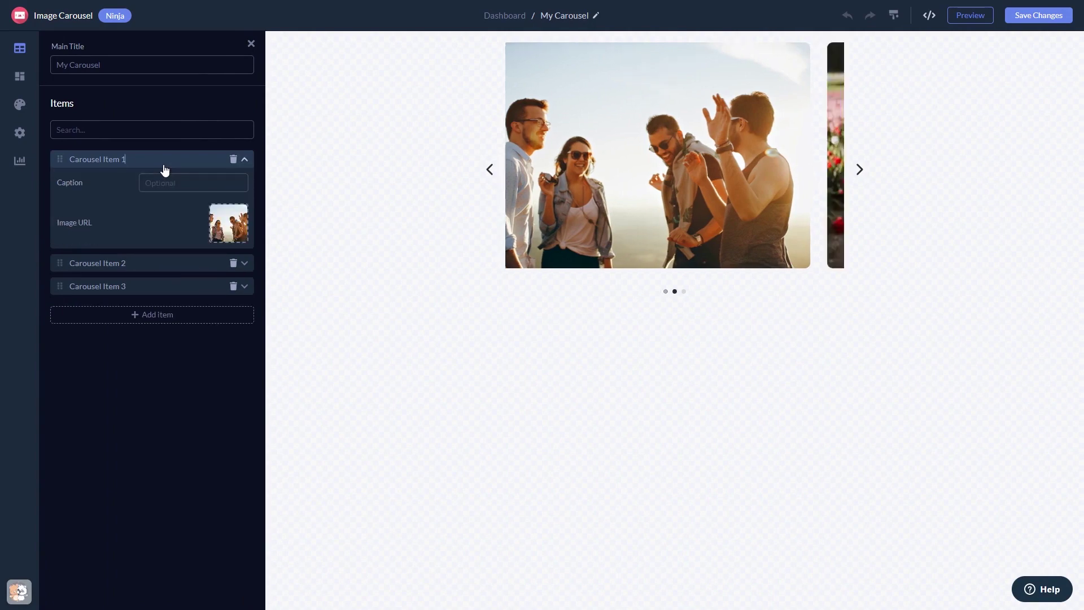
pyautogui.click(143, 263)
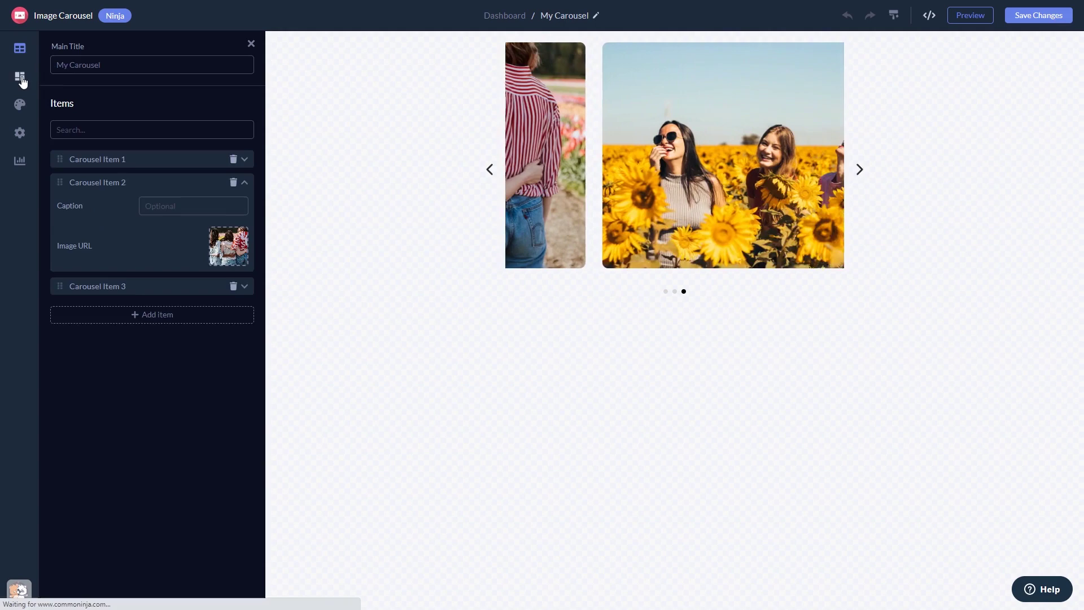
pyautogui.click(21, 79)
pyautogui.click(180, 84)
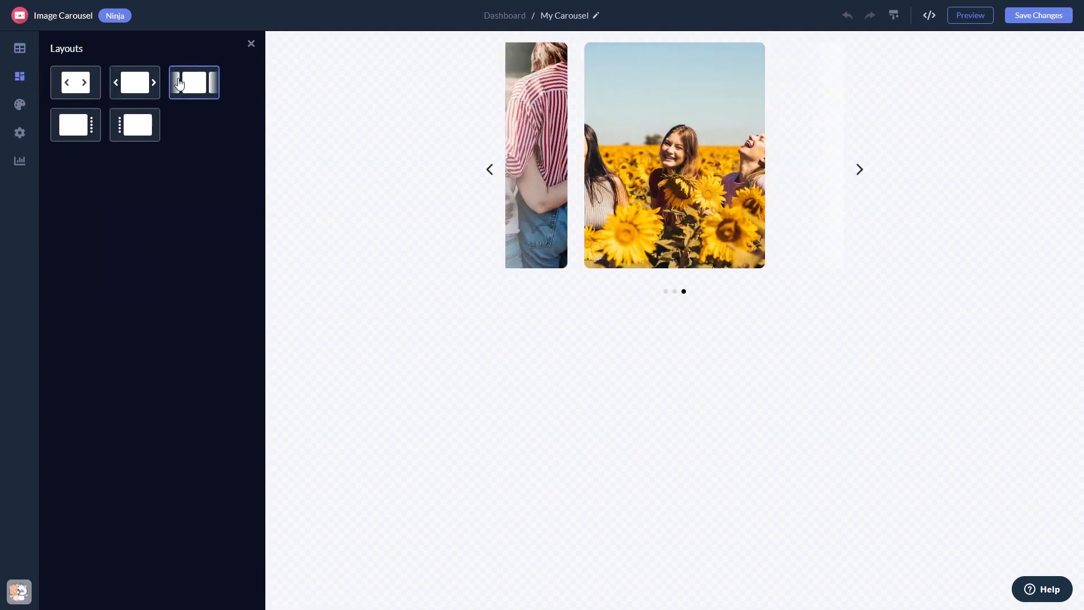
pyautogui.click(140, 90)
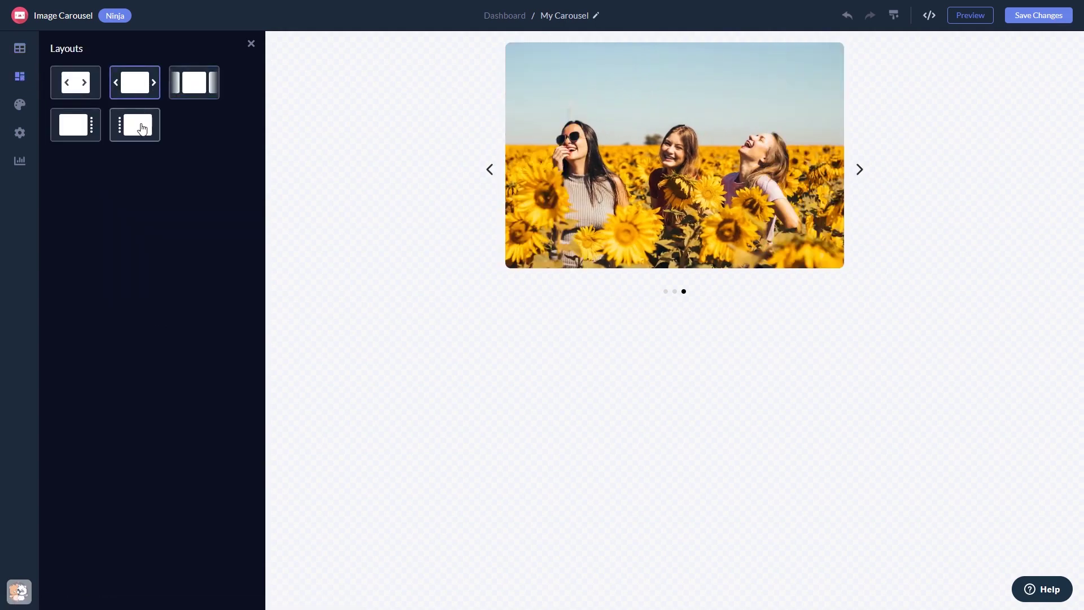
pyautogui.click(142, 128)
pyautogui.click(20, 104)
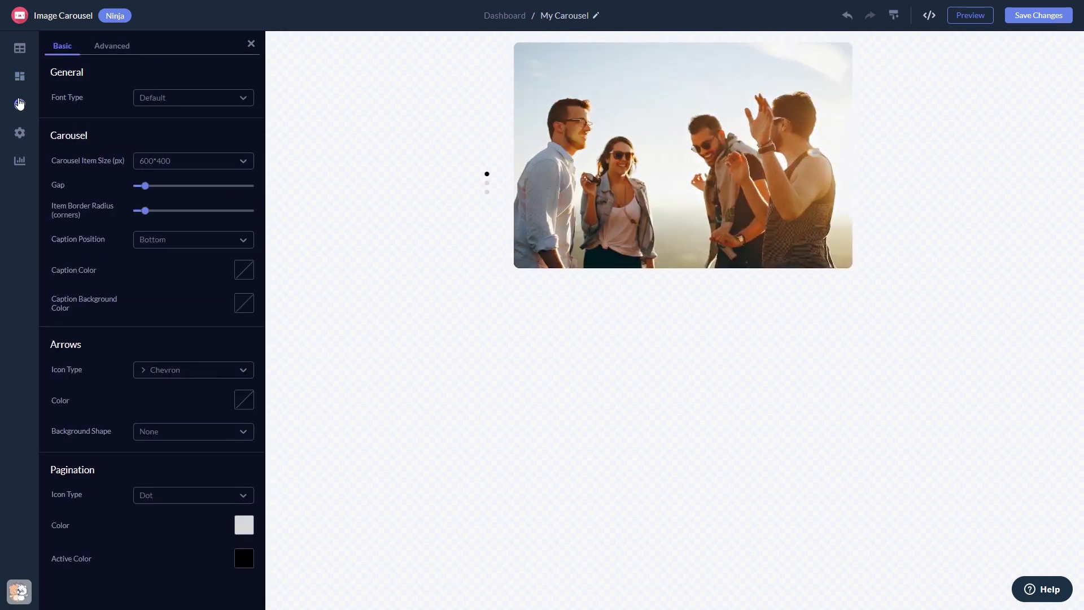
# Show the Carousel and Visibility settings: Loop on, titles and arrows hidden.
pyautogui.click(16, 139)
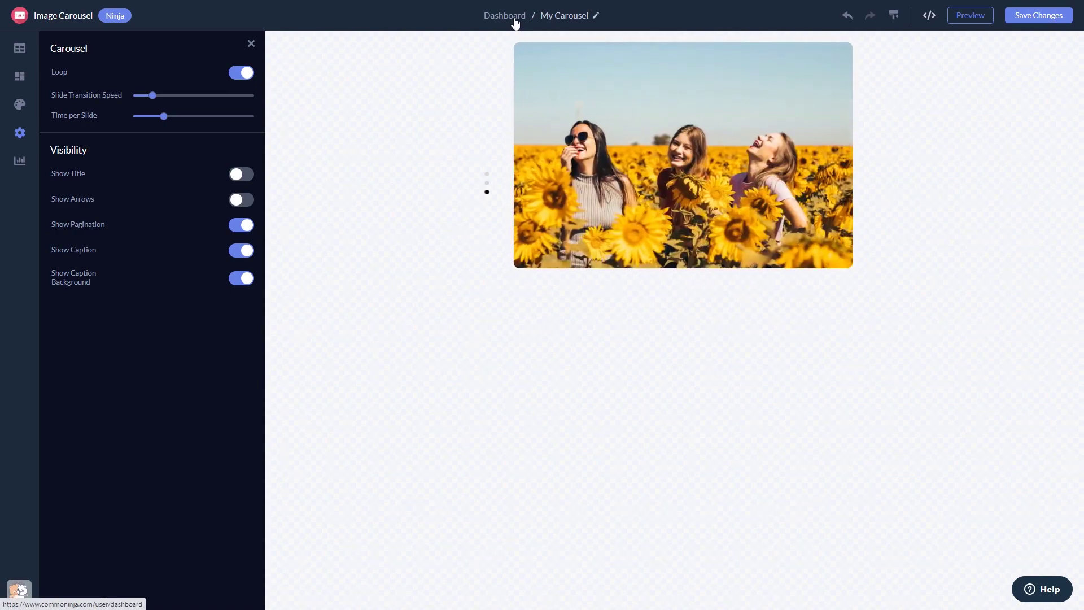
# Copy the carousel's installation code from the dashboard's Add to site window.
pyautogui.click(515, 18)
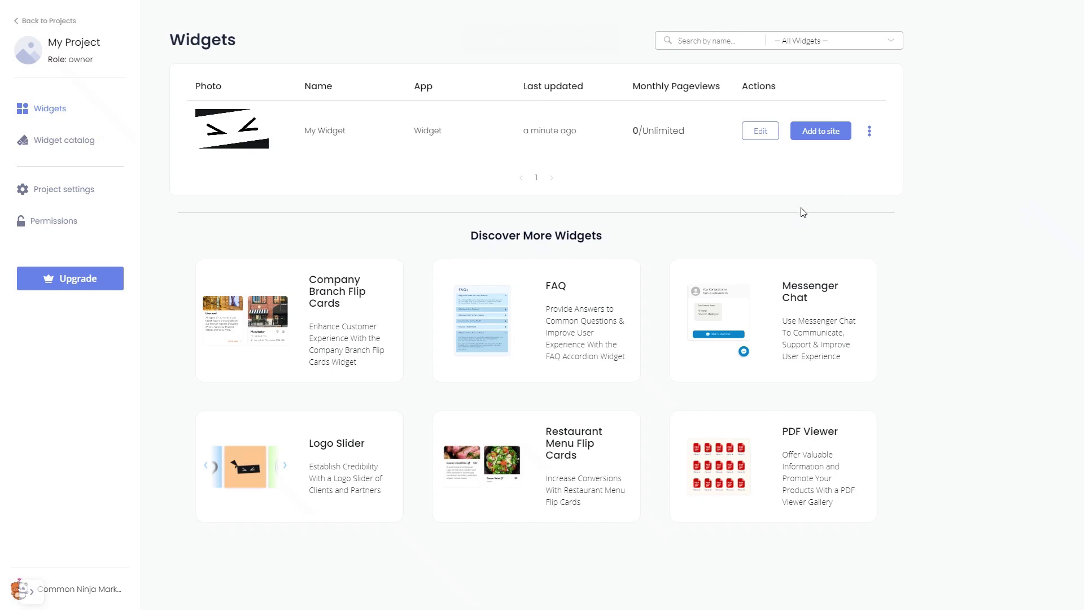
pyautogui.click(826, 135)
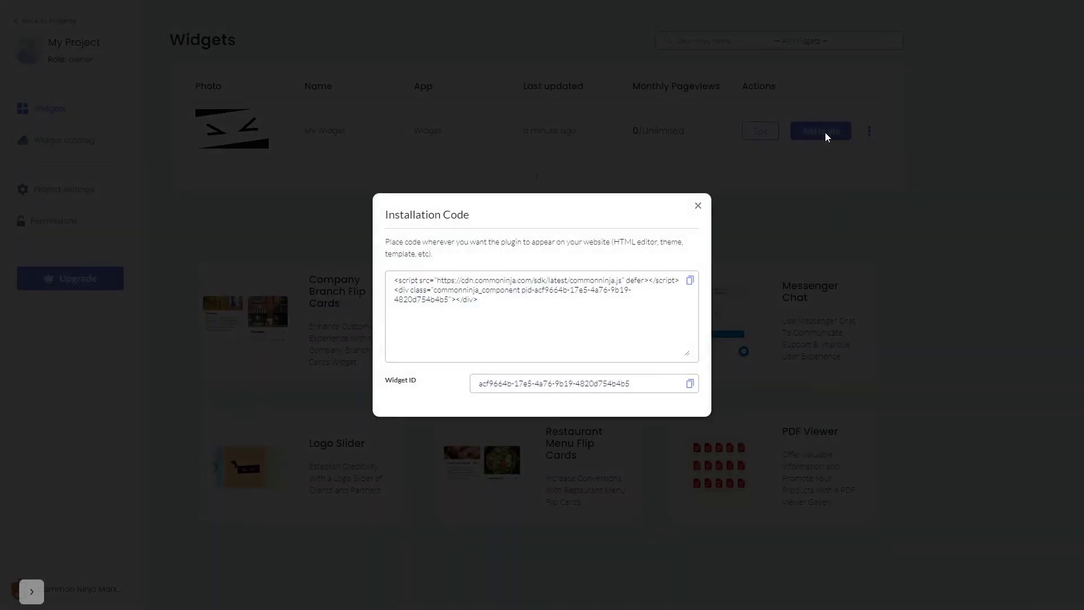
pyautogui.click(689, 282)
pyautogui.click(690, 281)
pyautogui.click(699, 206)
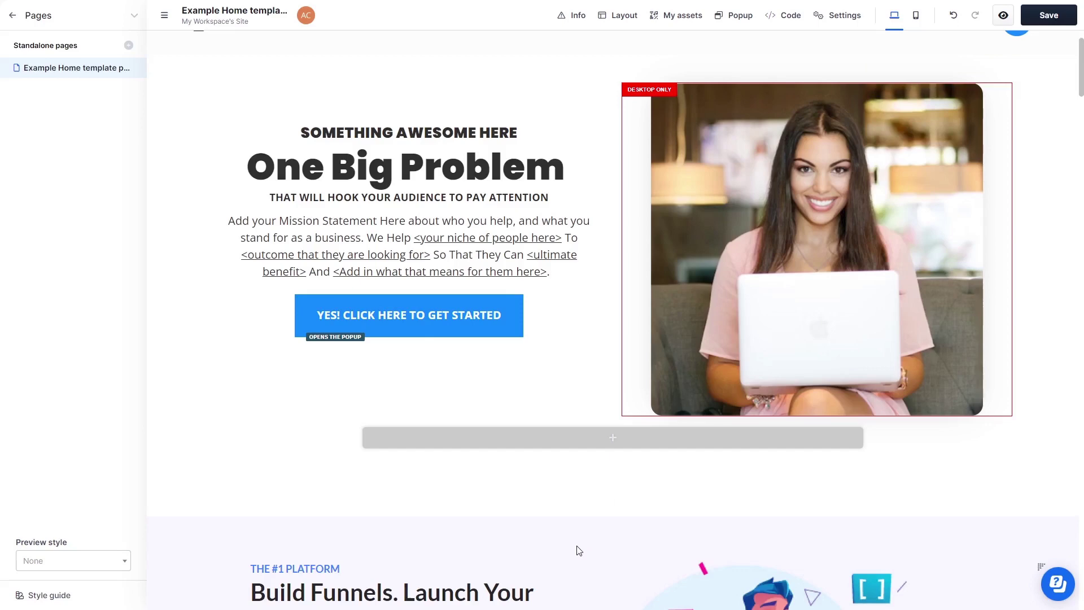
# Insert a Custom JS / HTML element in the row below the hero image.
pyautogui.click(618, 443)
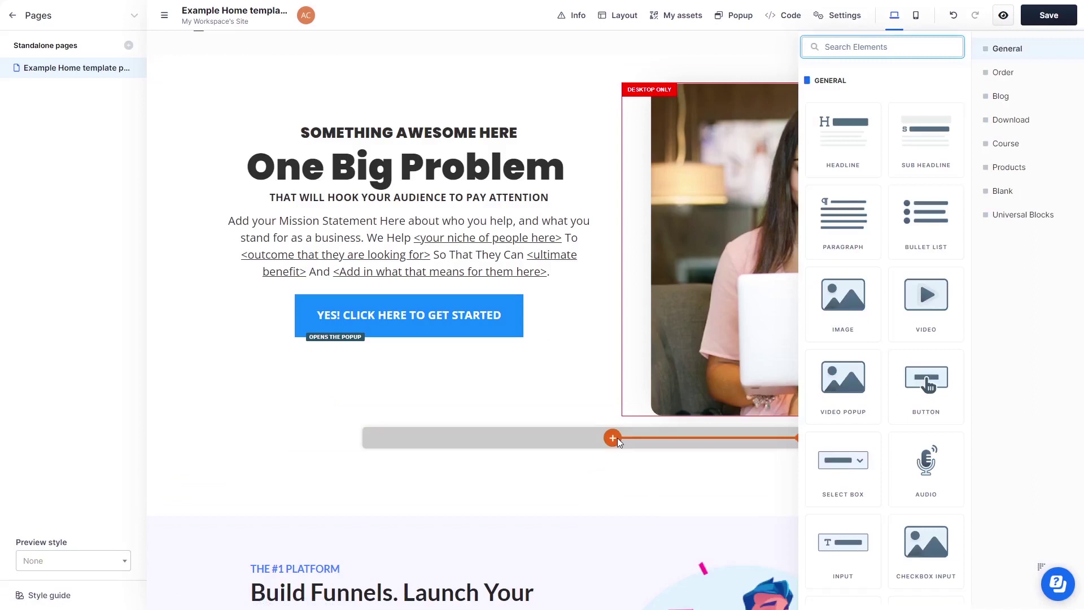
pyautogui.scroll(-5, 920, 457)
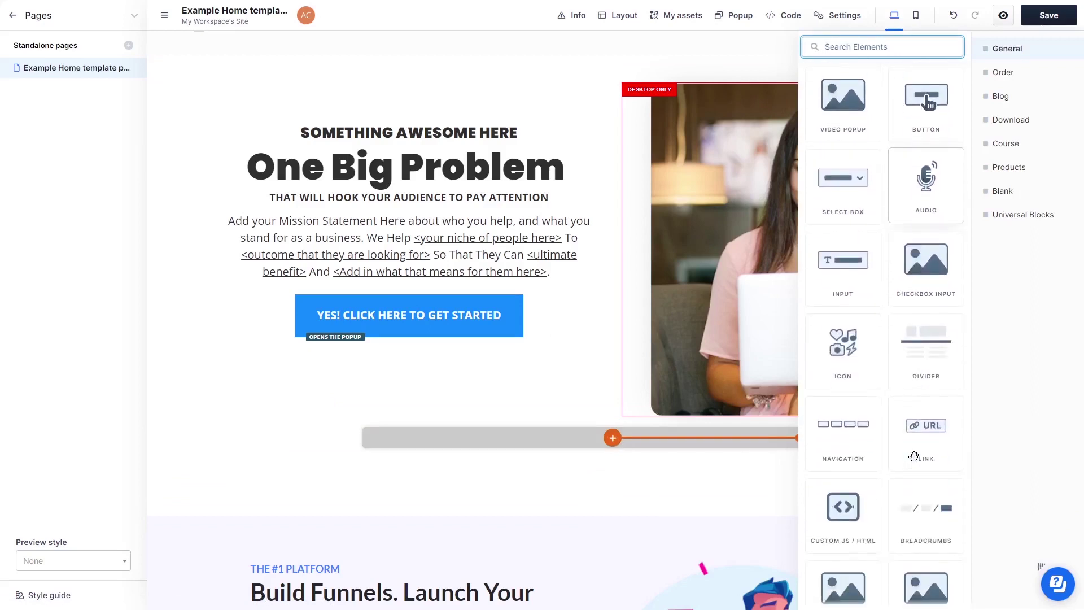
pyautogui.scroll(-1, 914, 456)
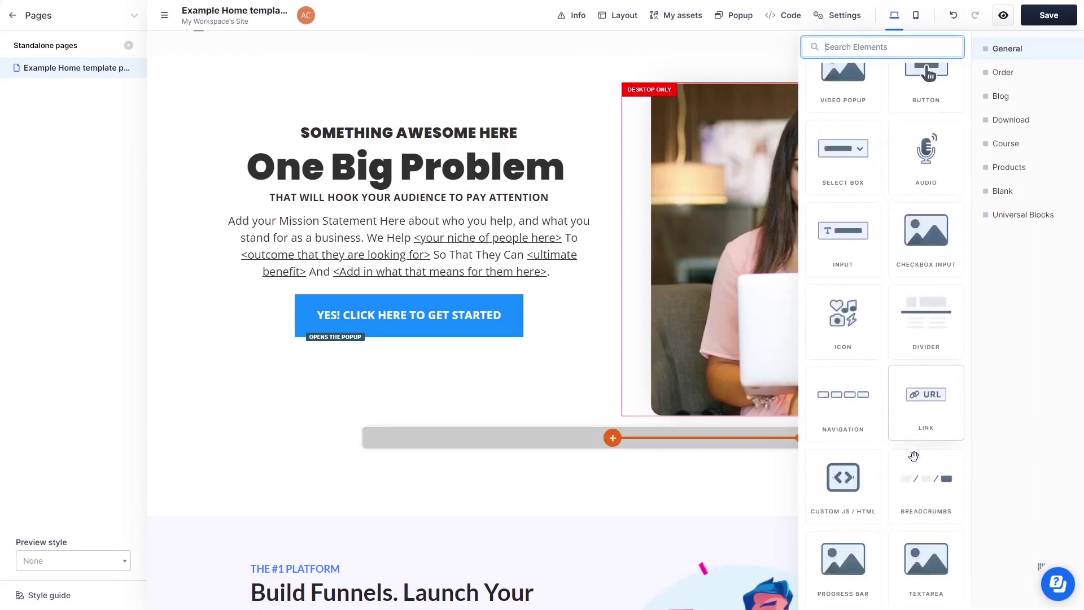
pyautogui.click(855, 455)
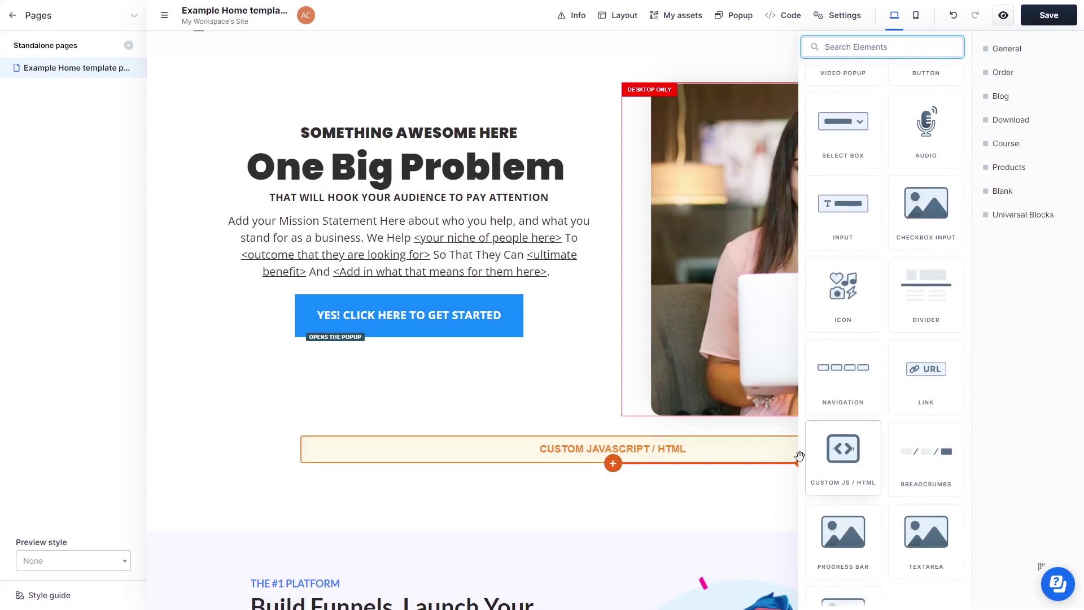
# Paste the Common Ninja embed code into the element's code editor and save the page.
pyautogui.click(653, 450)
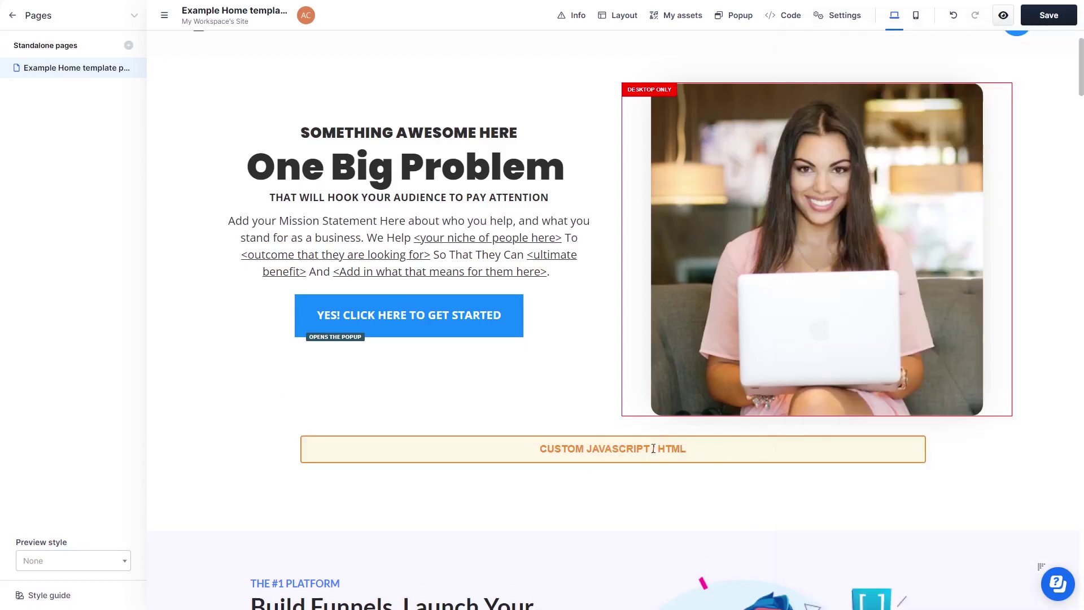
pyautogui.click(618, 449)
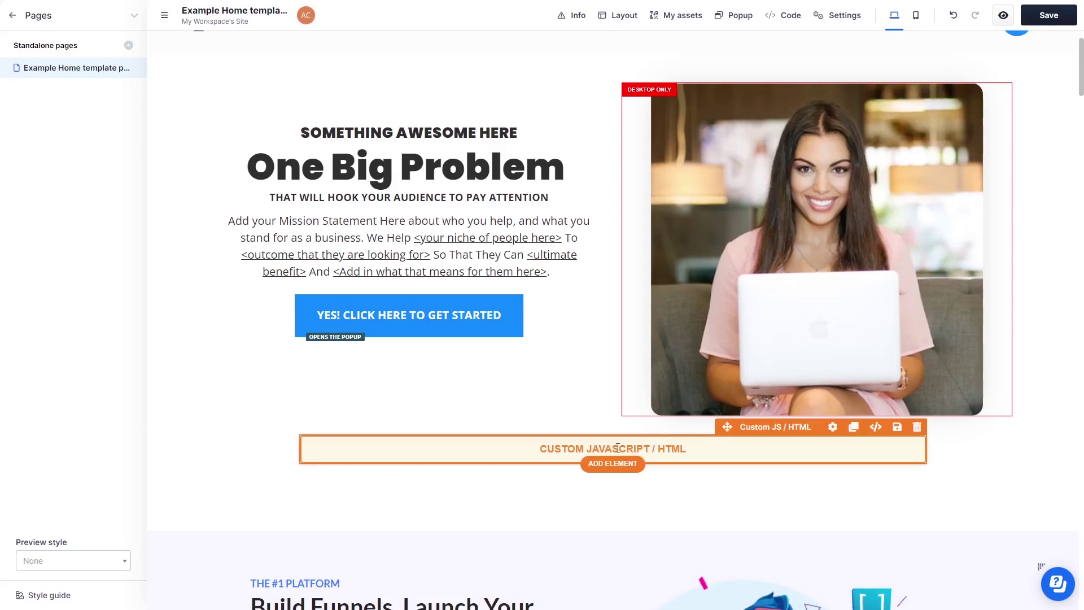
pyautogui.click(616, 447)
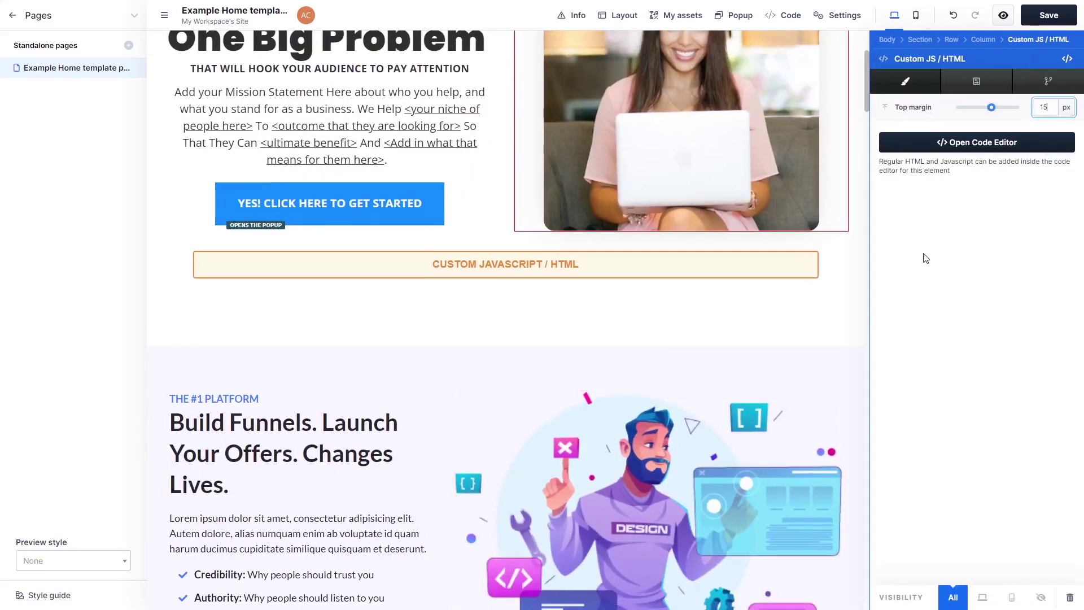
pyautogui.click(951, 147)
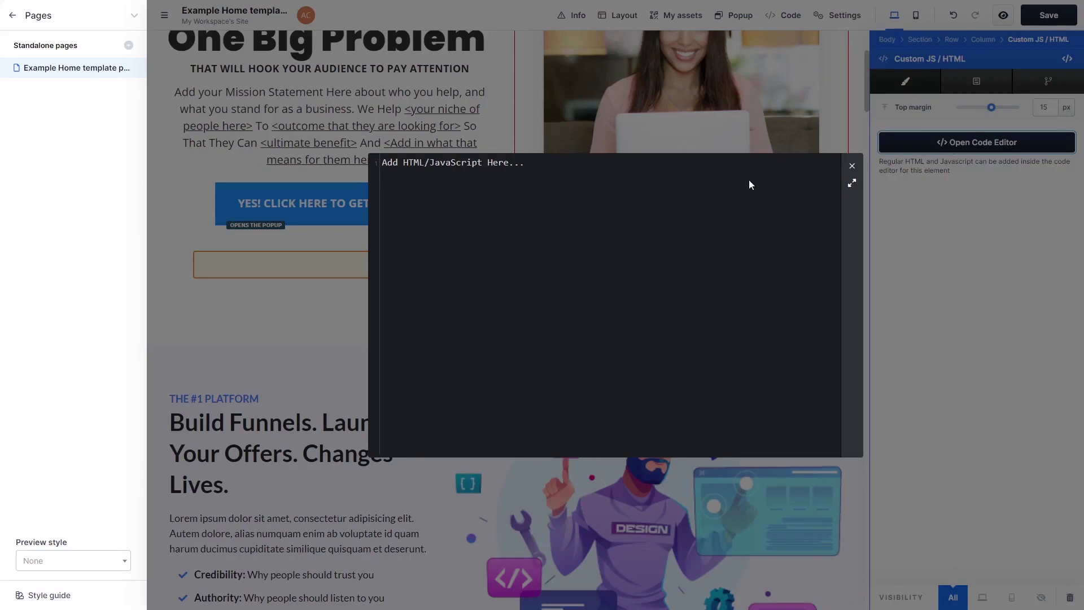
pyautogui.click(709, 199)
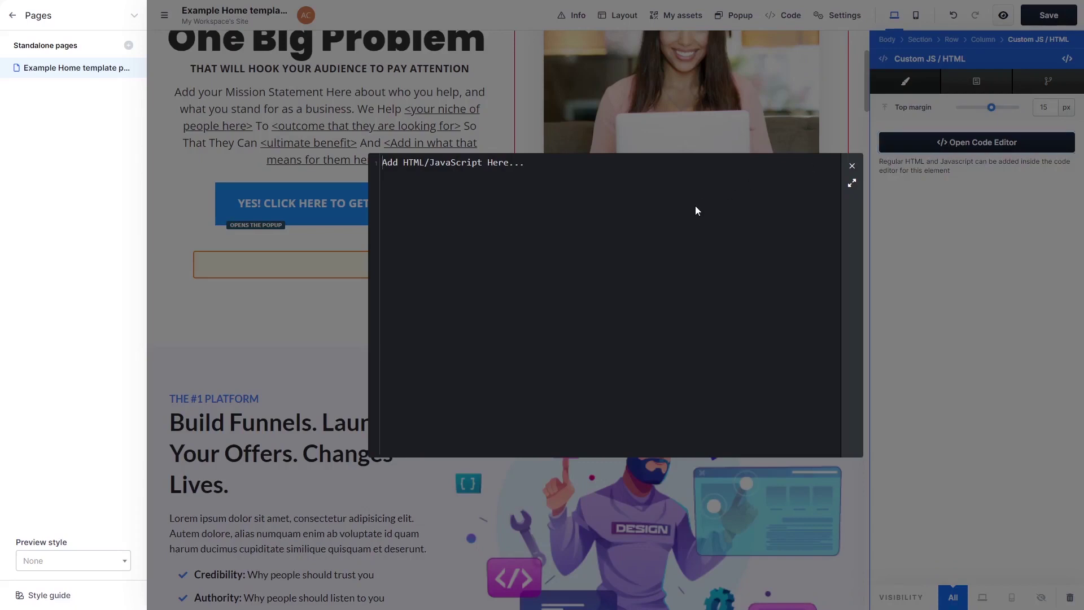
pyautogui.hotkey('ctrl', 'v')
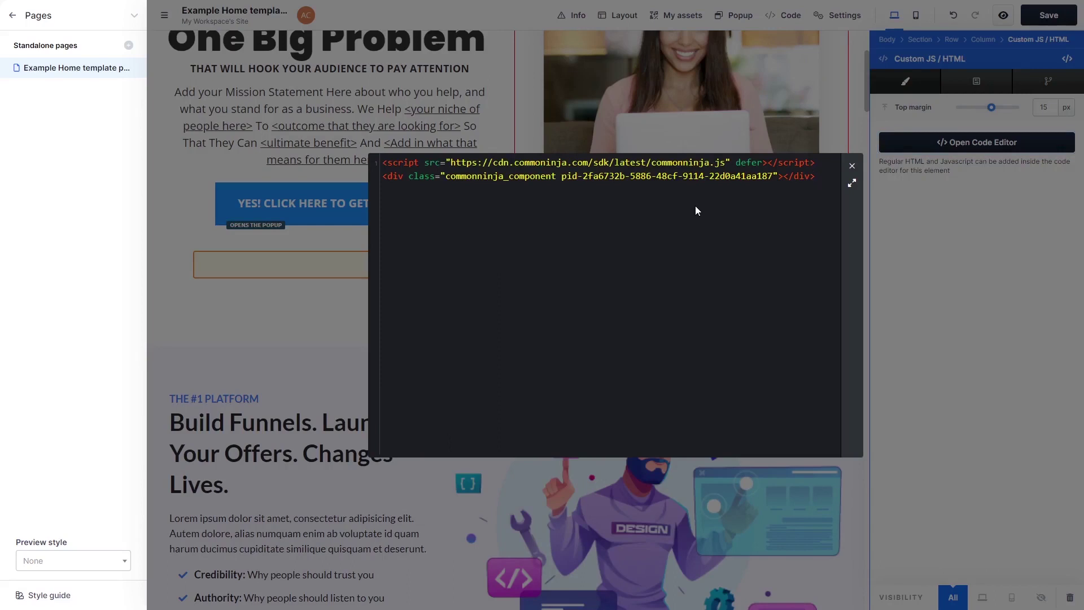
pyautogui.click(852, 167)
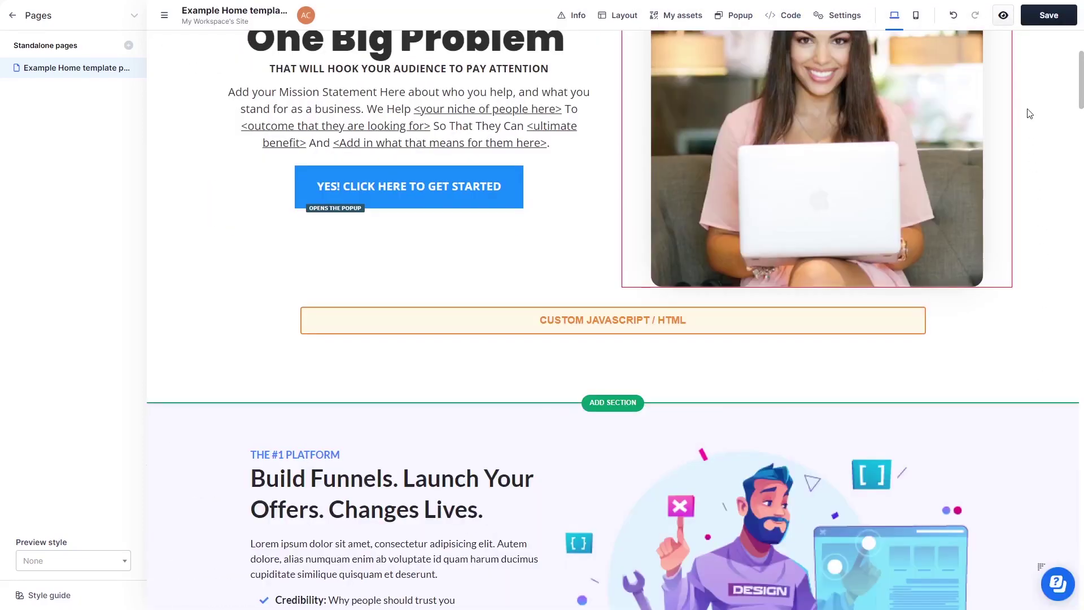
pyautogui.click(1040, 18)
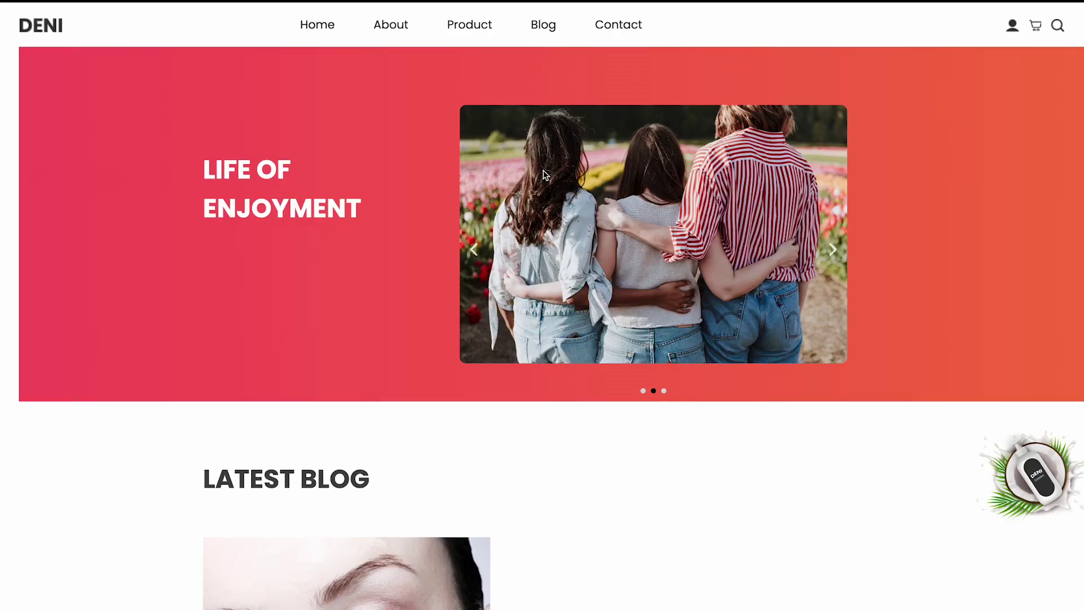
# Slide the hero carousel and advance the Our teams carousel twice on the demo sites.
pyautogui.moveTo(544, 175); pyautogui.dragTo(802, 183)
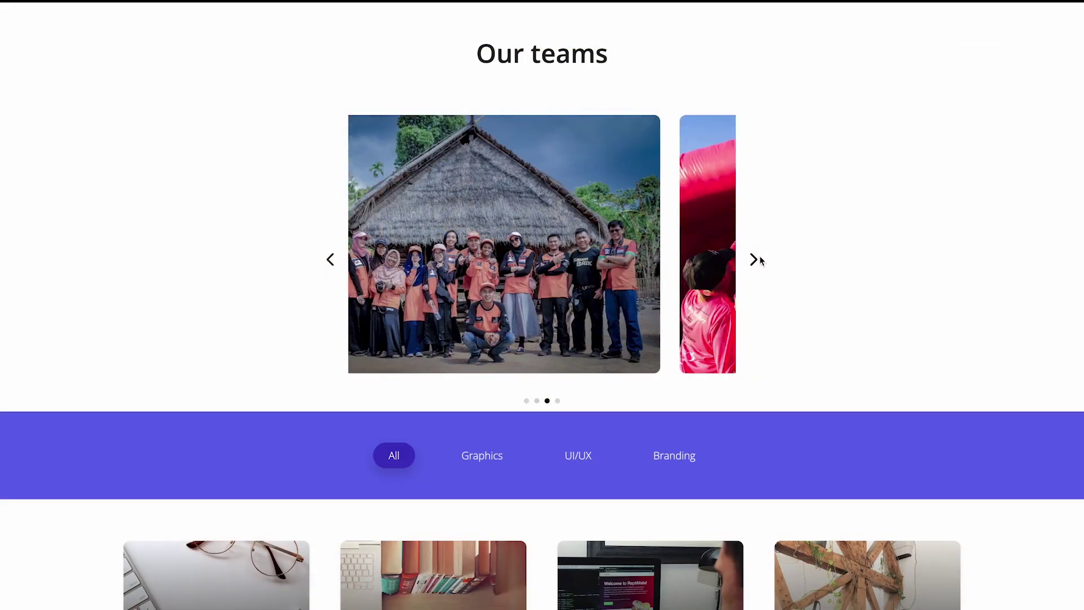
pyautogui.click(755, 258)
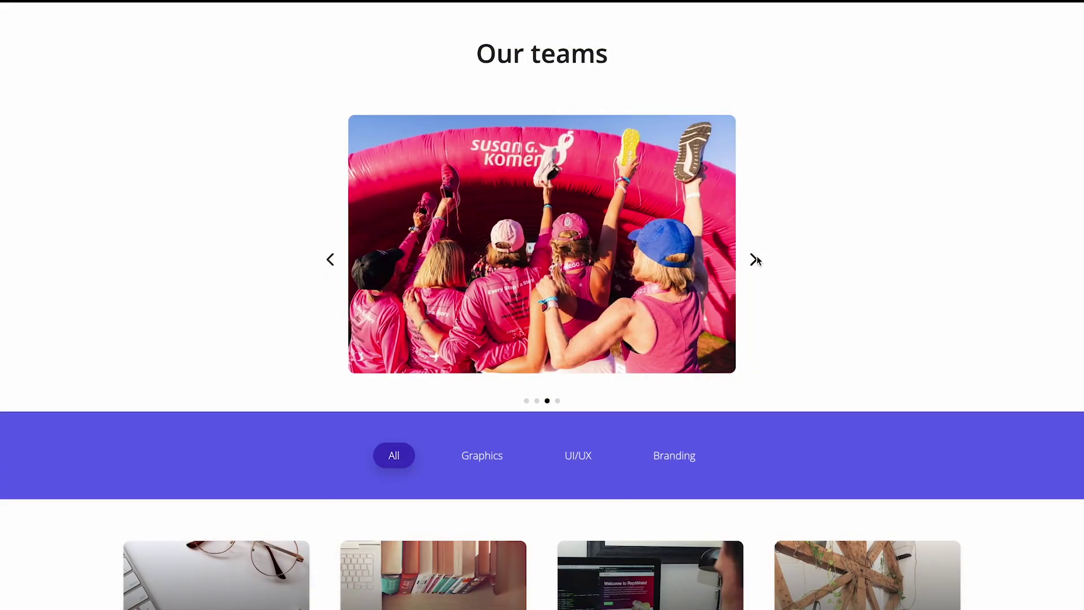
pyautogui.click(755, 259)
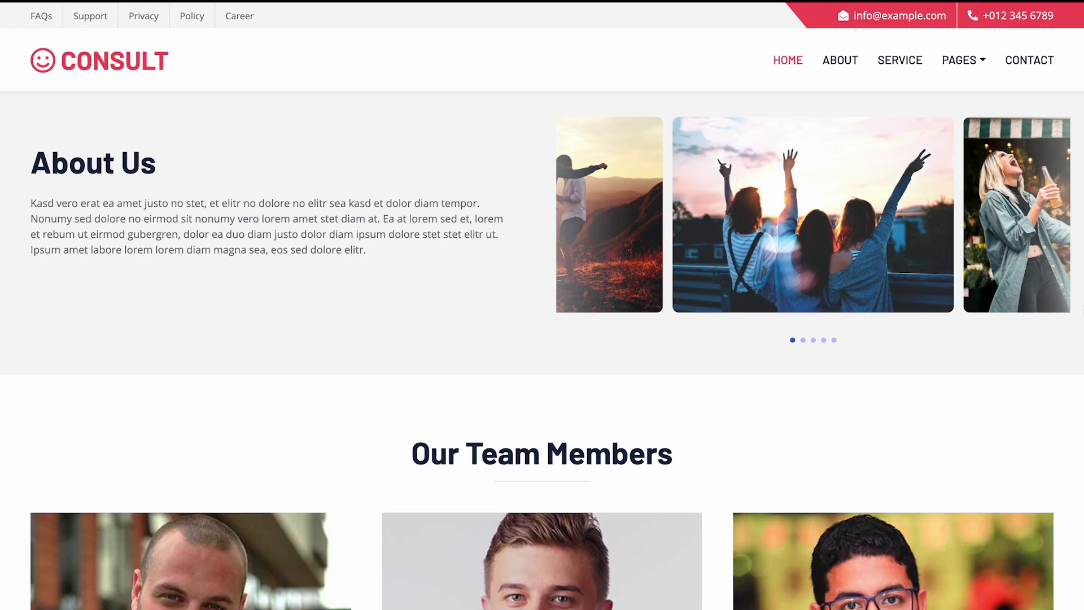